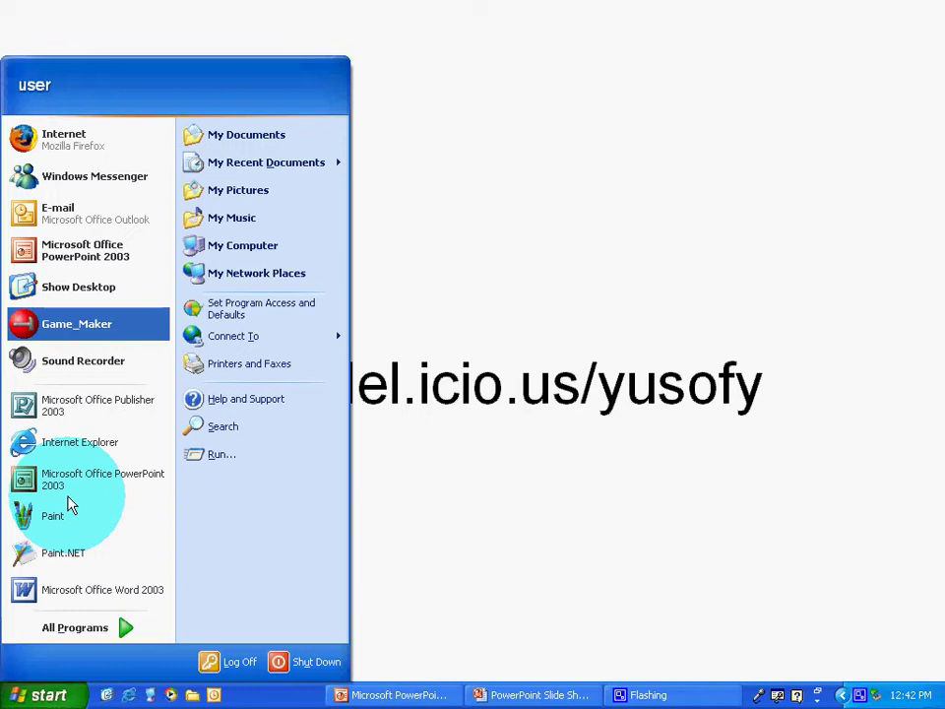
Launch Internet Explorer, stop the home page loading, and go to del.icio.us/yusofy.
key(Down)
key(Down)
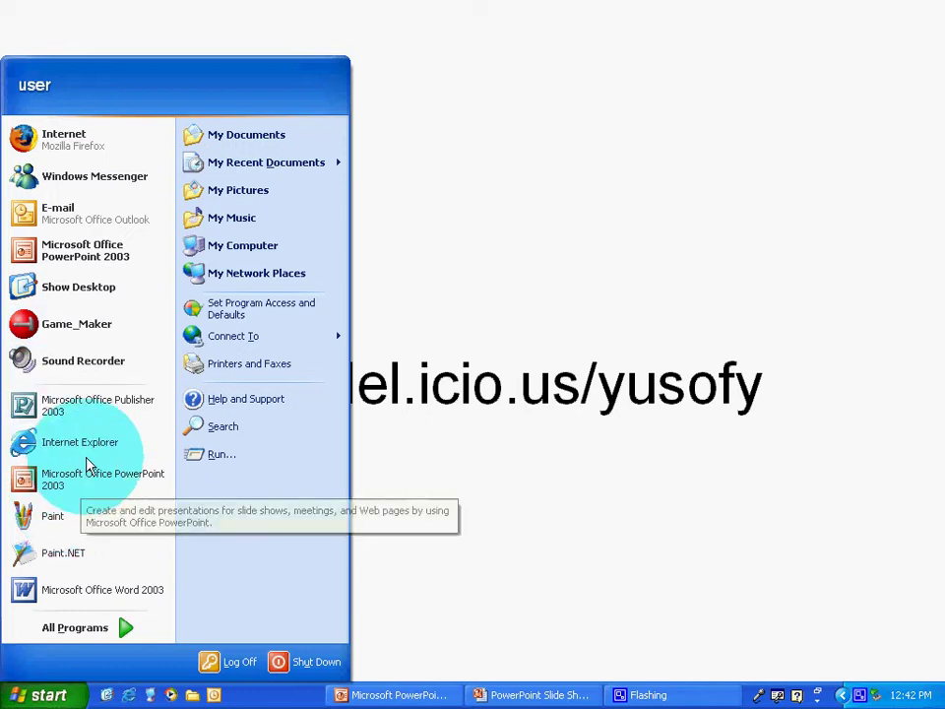
click(91, 455)
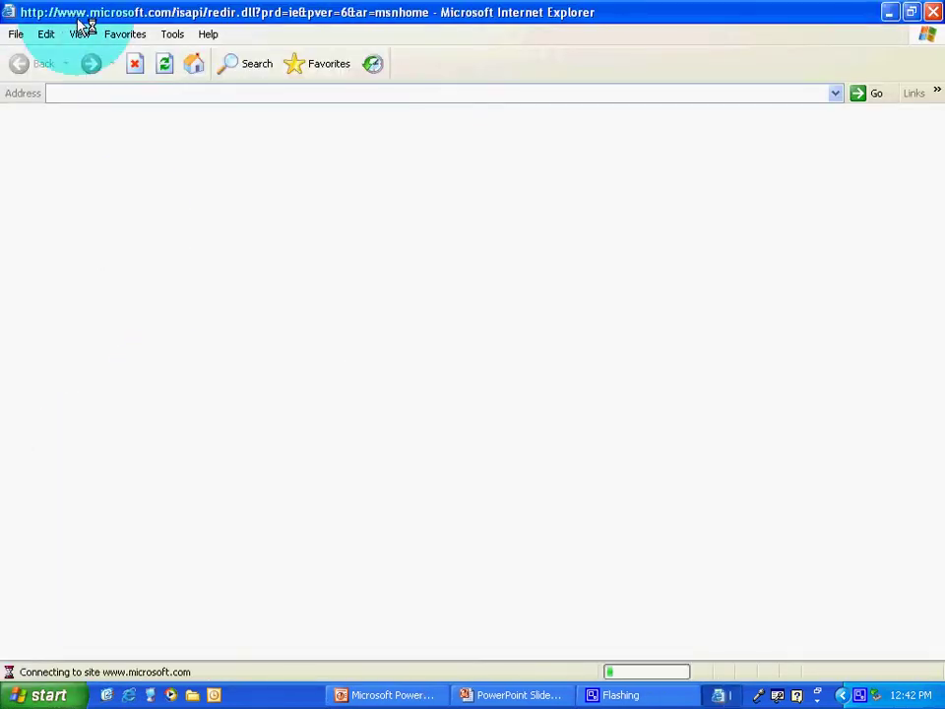
click(135, 64)
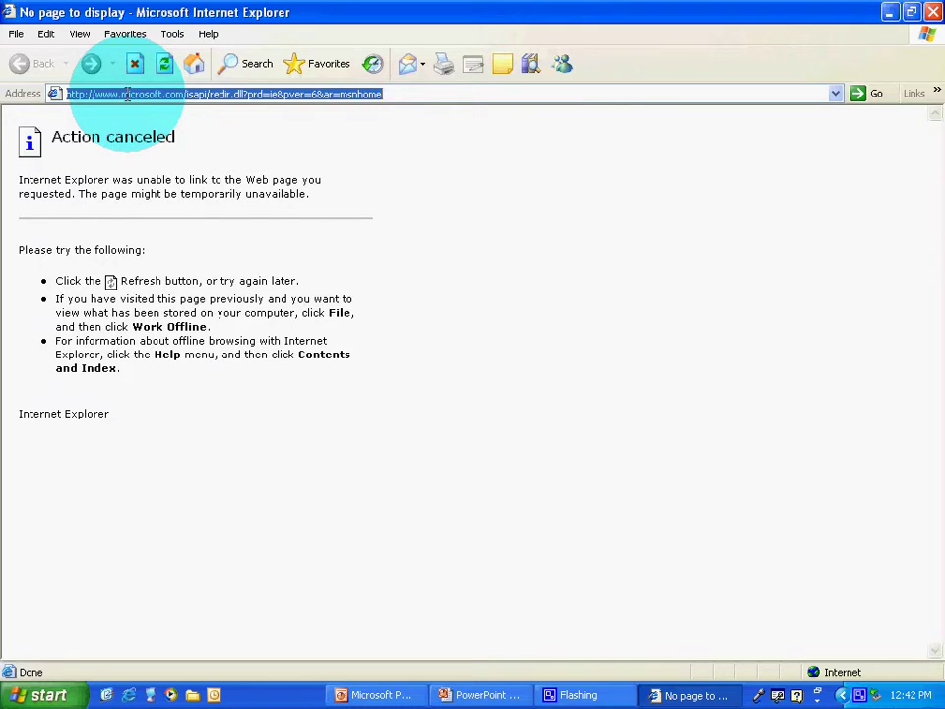
text(del.icio.us/yusofy)
key(Return)
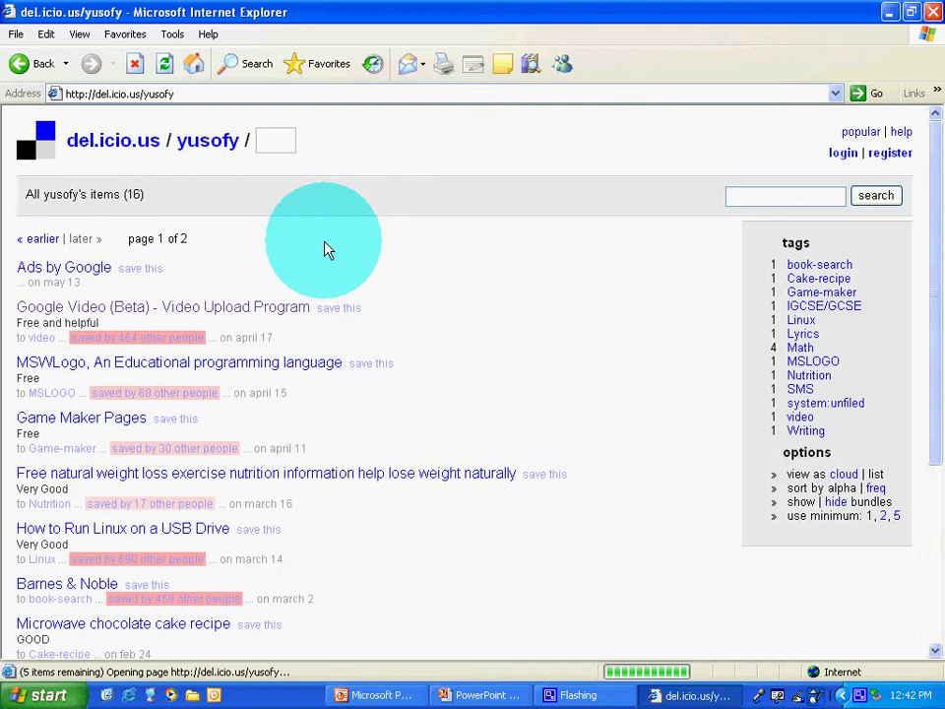
Filter the yusofy bookmarks by the Linux tag and open 'How to Run Linux on a USB Drive'.
click(799, 322)
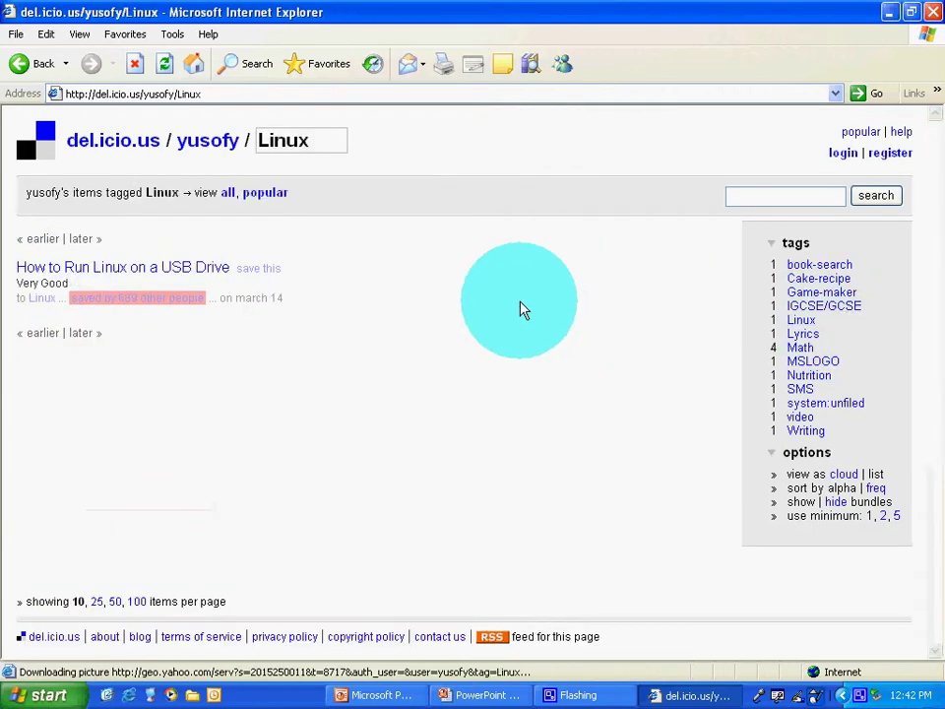
click(116, 269)
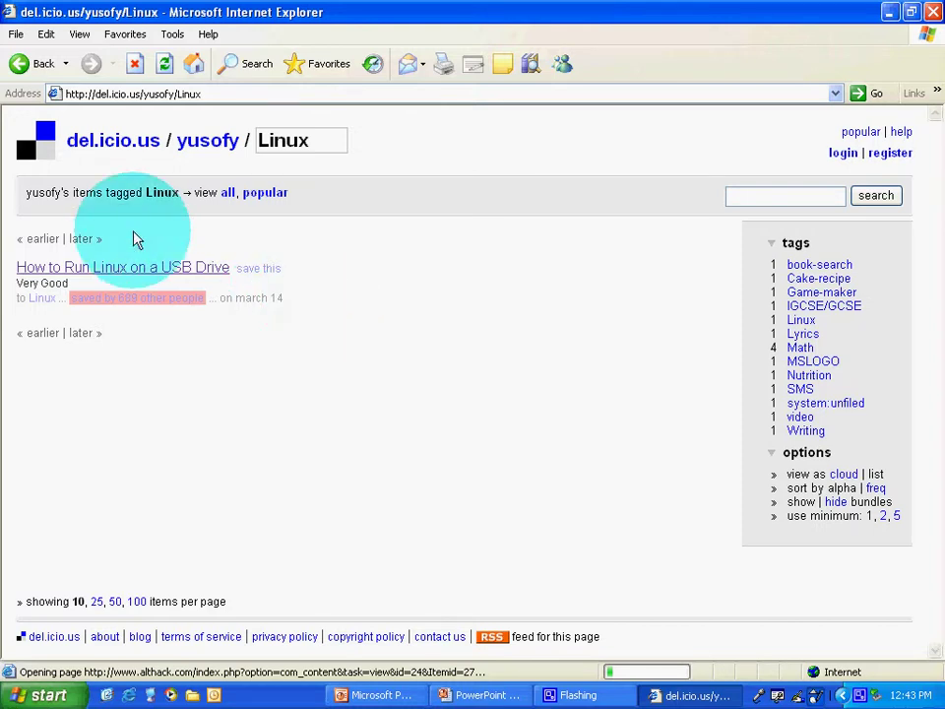
Open the AltHack.com 'How to Run Linux on a USB Drive' article and scroll to its introduction.
click(138, 269)
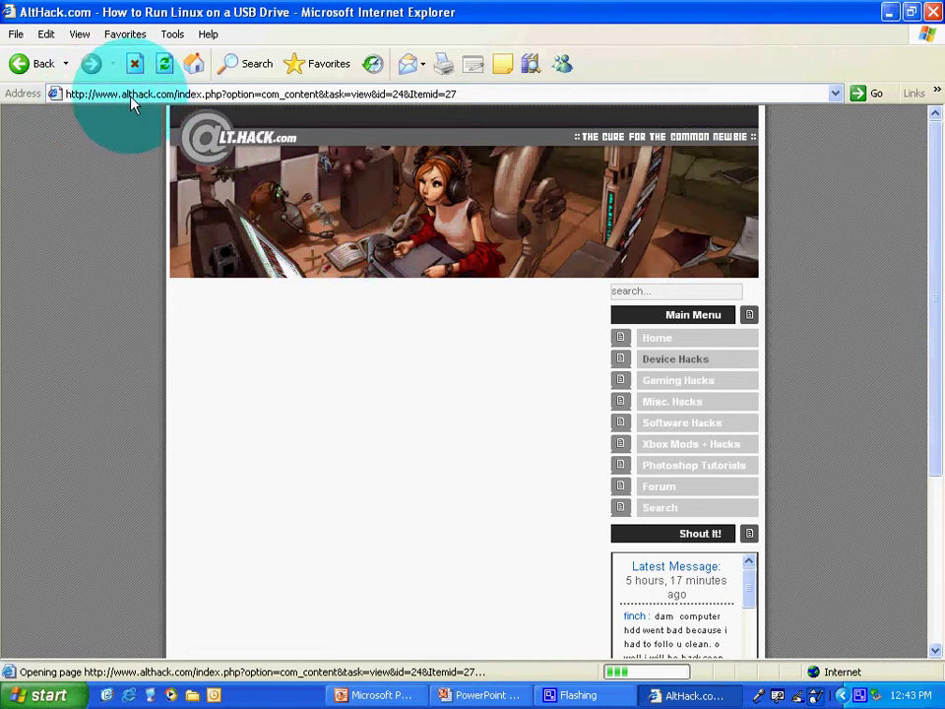
scroll(462, 334, down, 7)
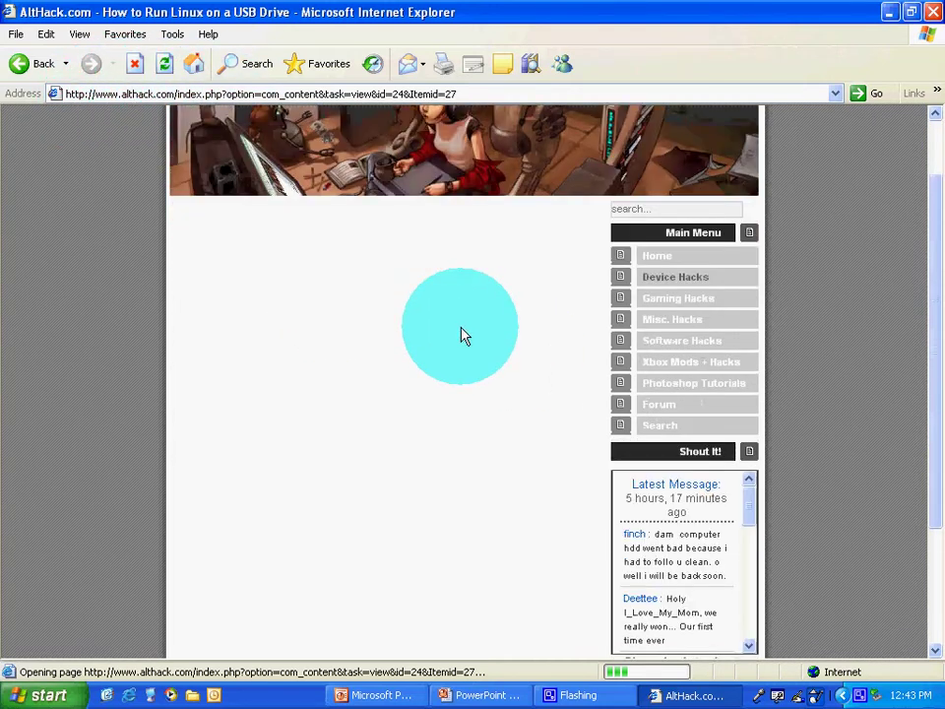
scroll(433, 325, up, 7)
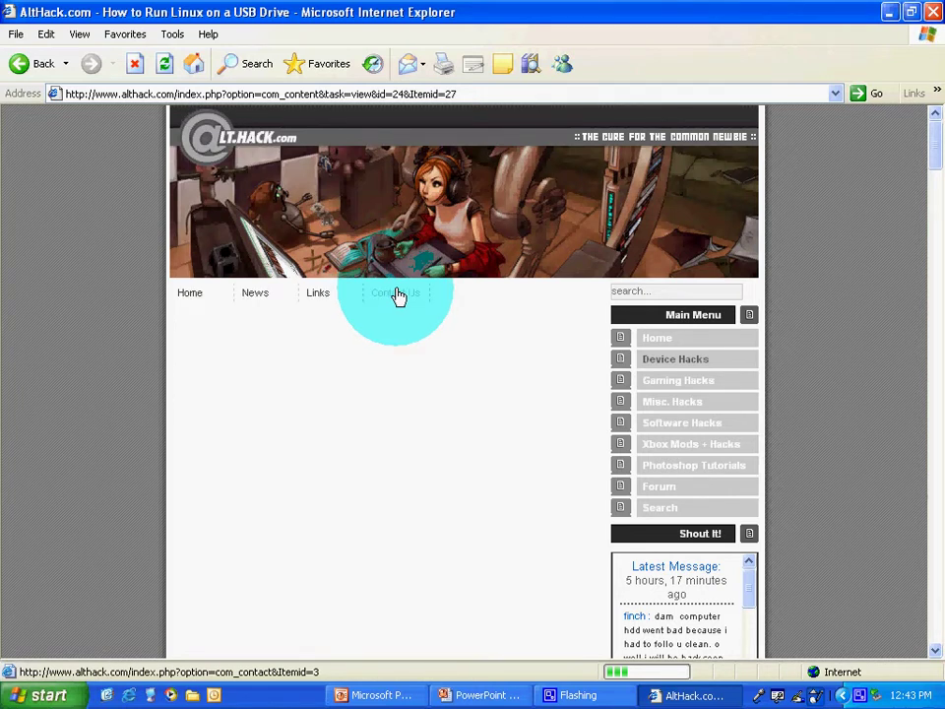
scroll(387, 320, down, 2)
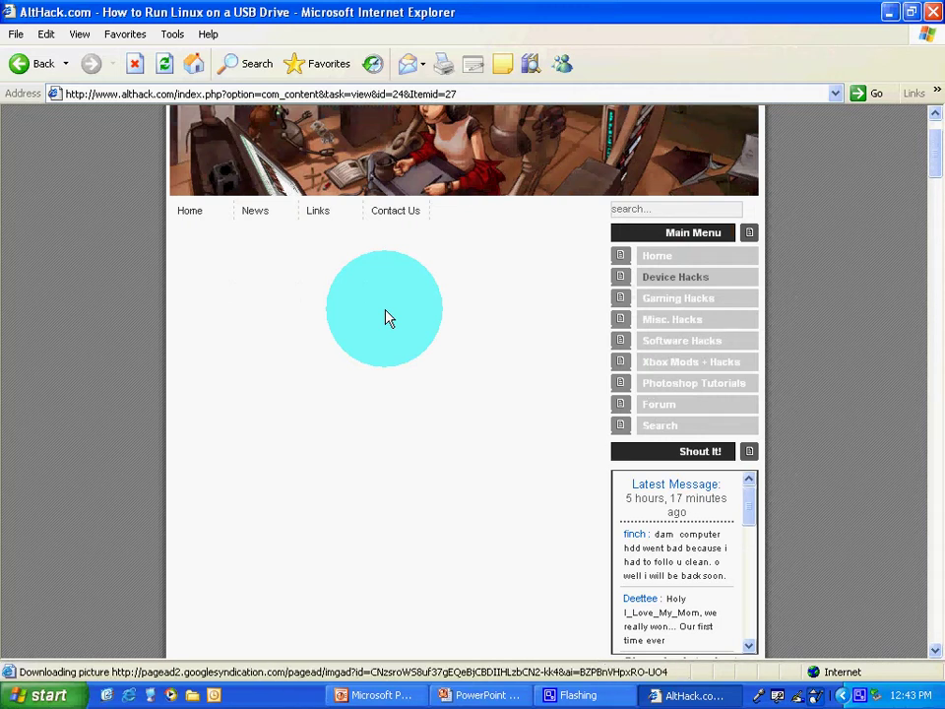
scroll(431, 335, down, 7)
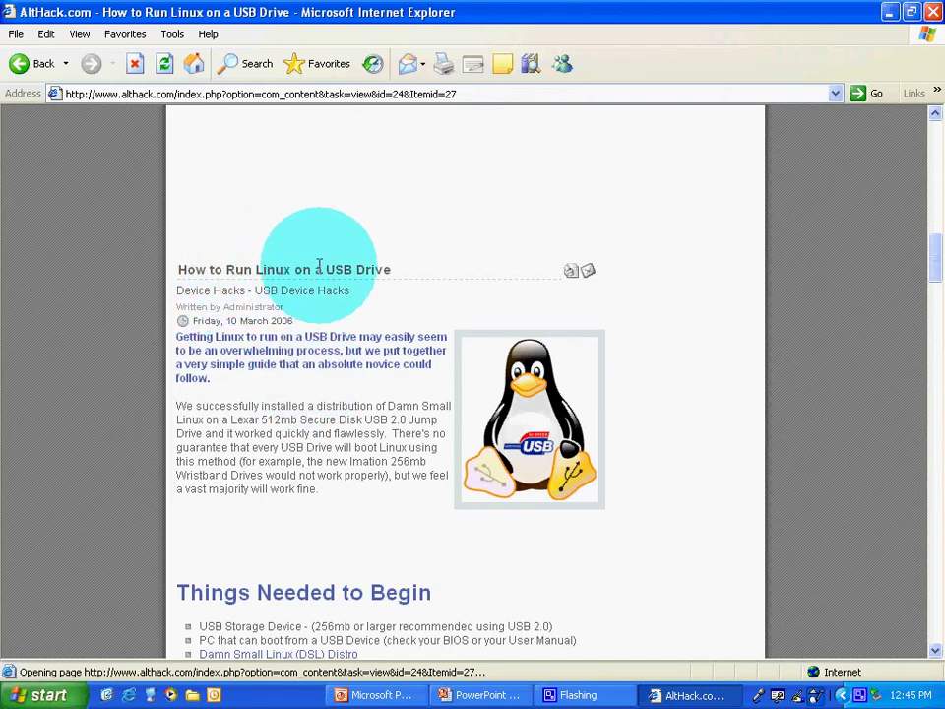
Scroll to 'Things Needed to Begin' and follow the Syslinux 3.11 download link.
scroll(340, 325, down, 5)
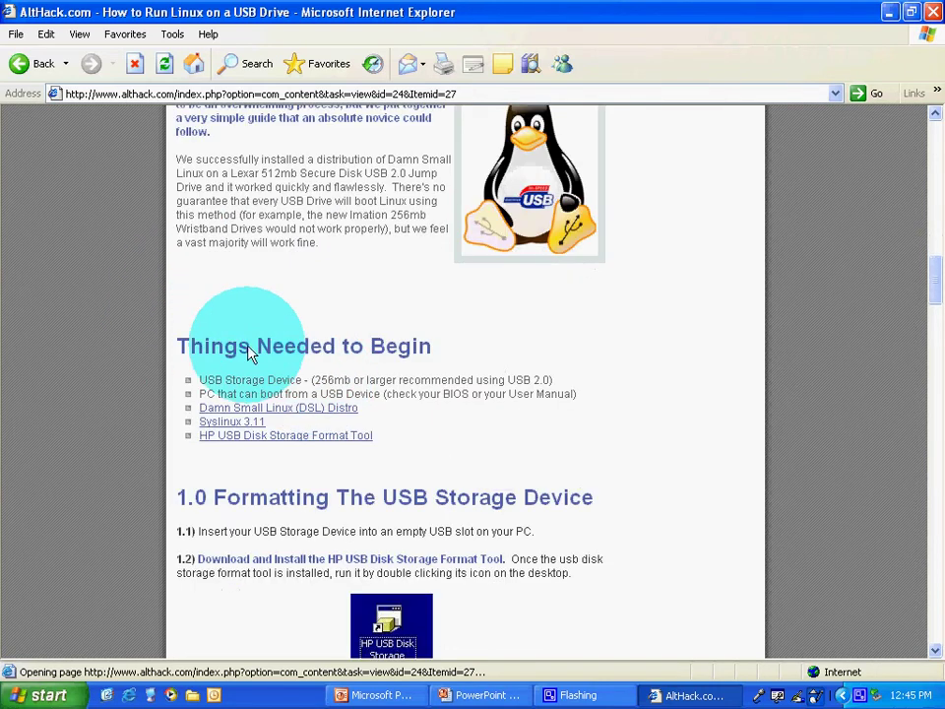
click(223, 422)
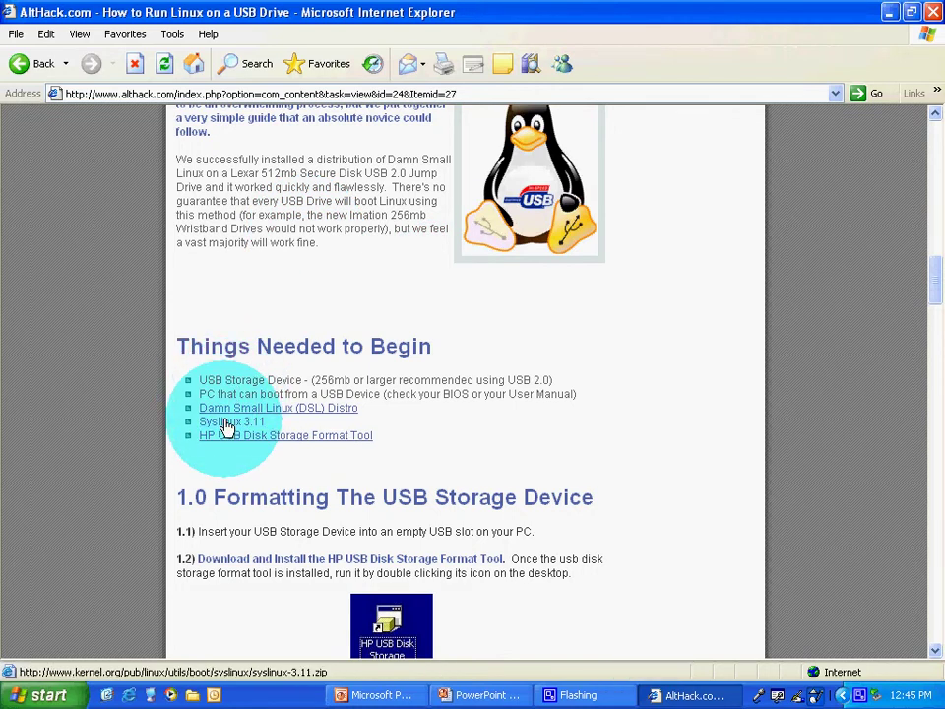
Download and run SP27213.exe, the HP USB Disk Storage Format Tool, minimizing the progress window.
click(272, 446)
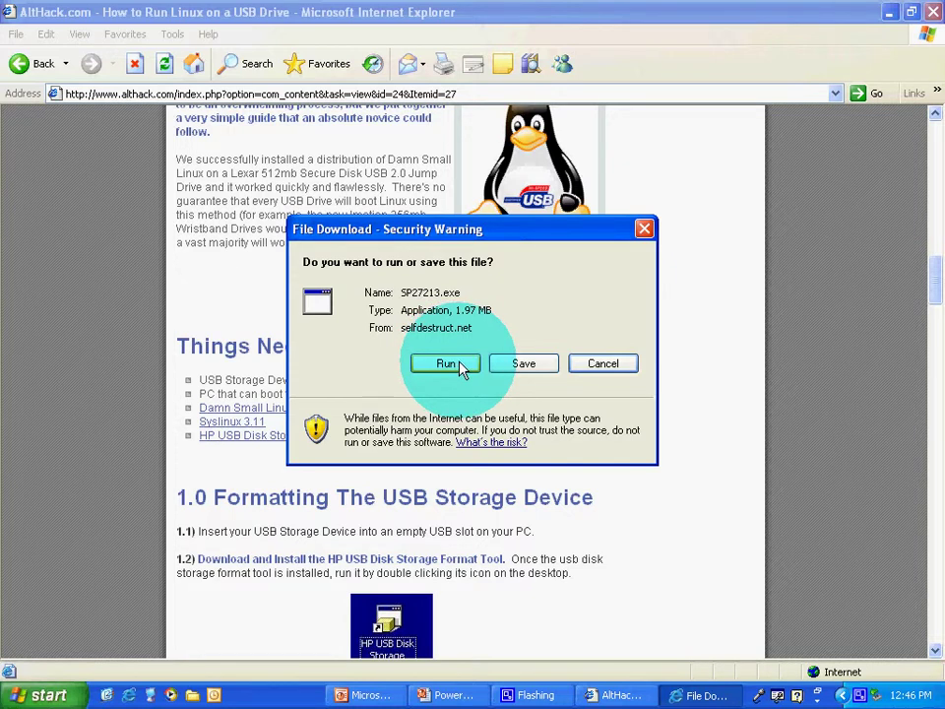
click(448, 365)
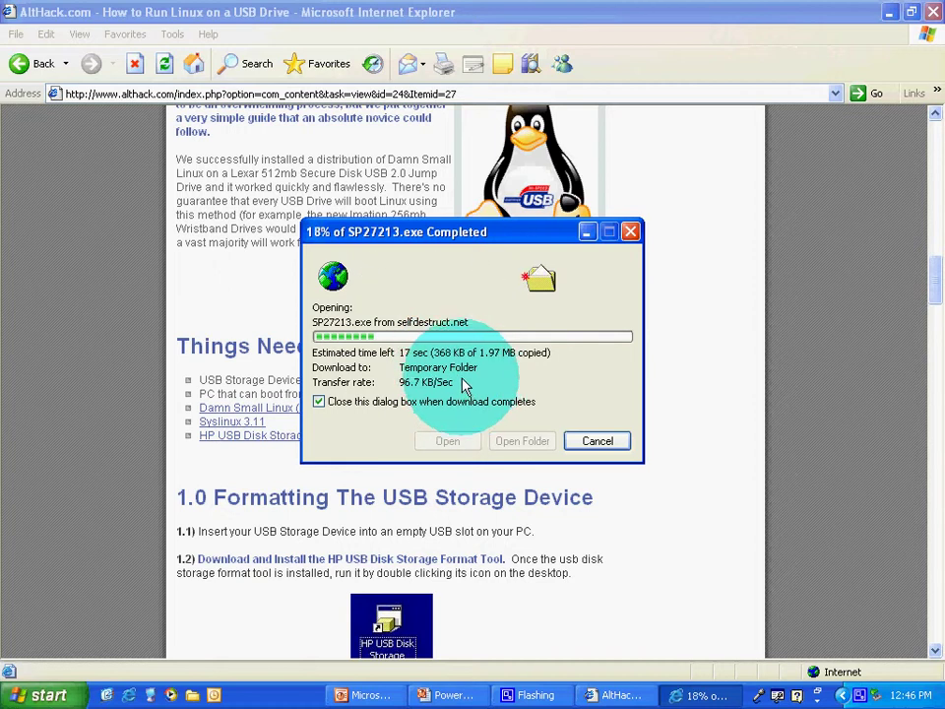
click(587, 233)
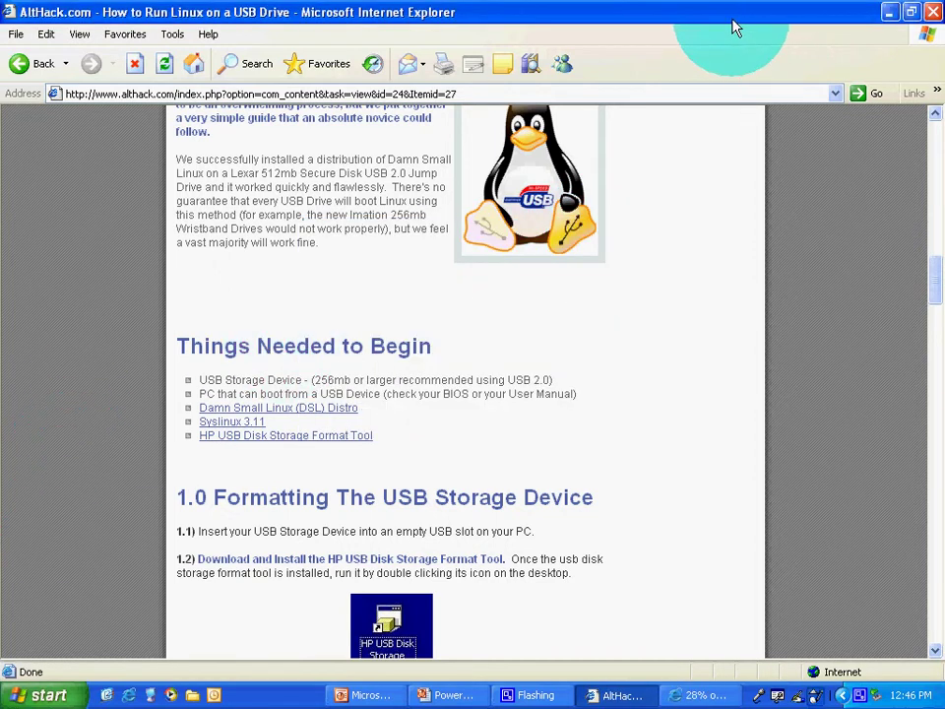
Show the desktop and turn off Show Desktop Icons under Arrange Icons By.
key(super+d)
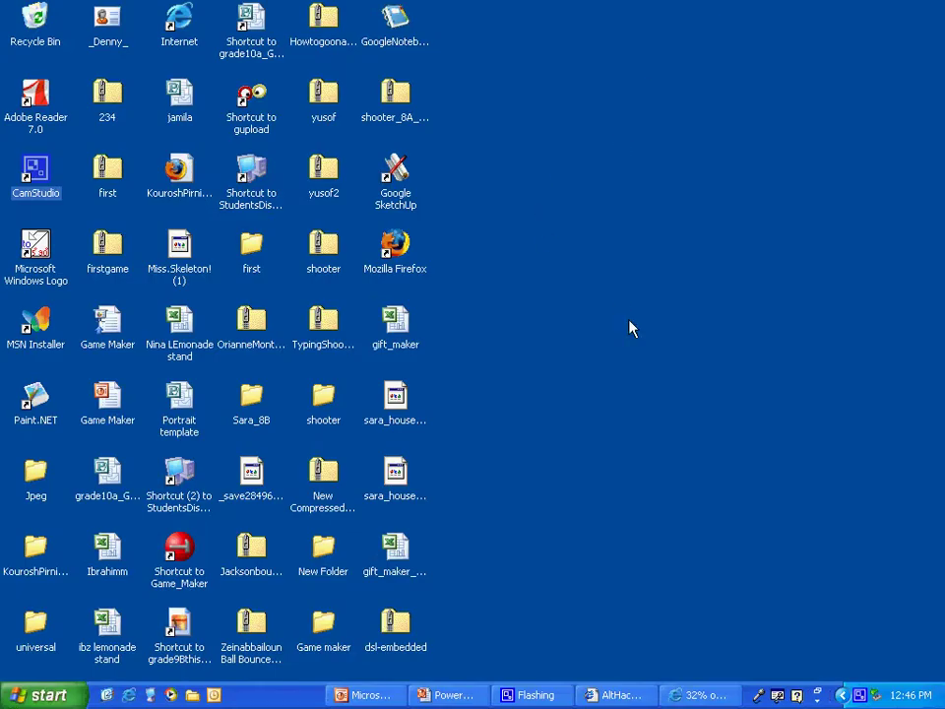
right_click(538, 214)
mouse_move(655, 226)
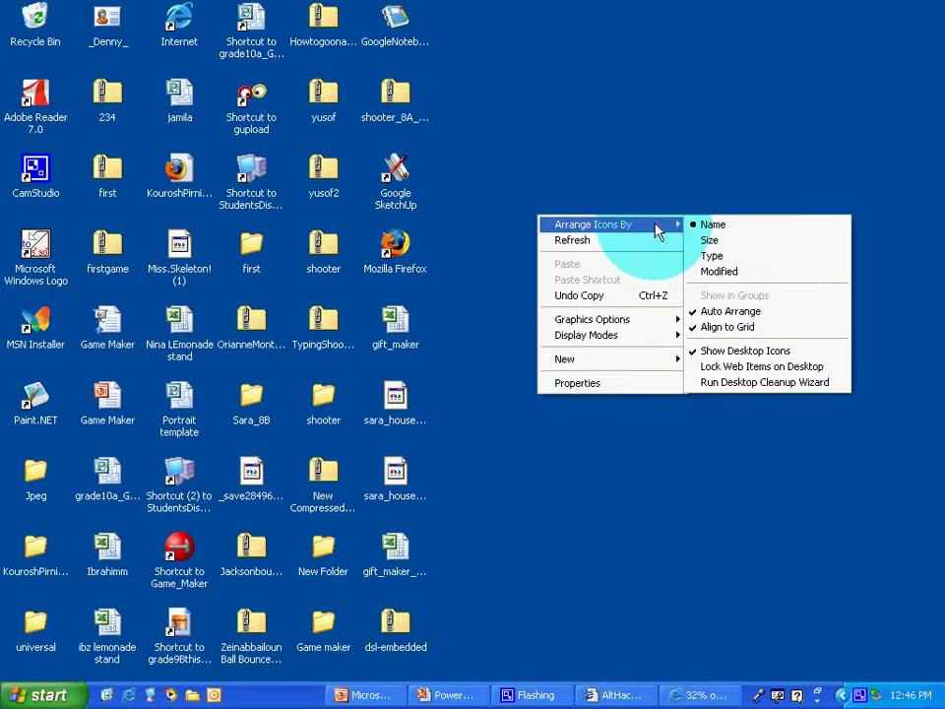
click(730, 358)
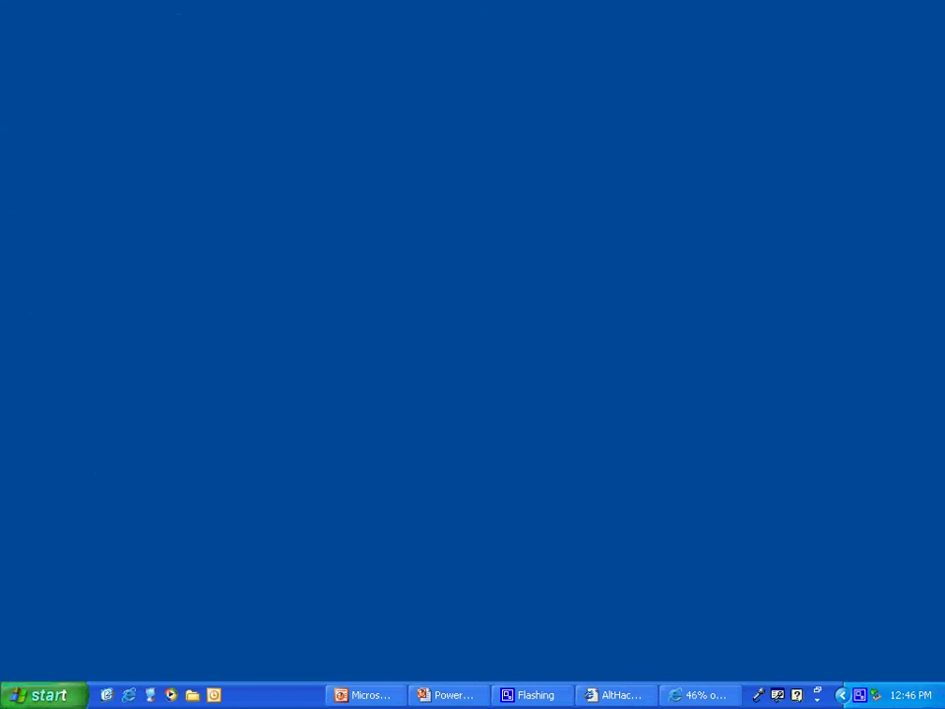
Open Removable Disk (E:) through My Computer from the Start menu.
click(37, 694)
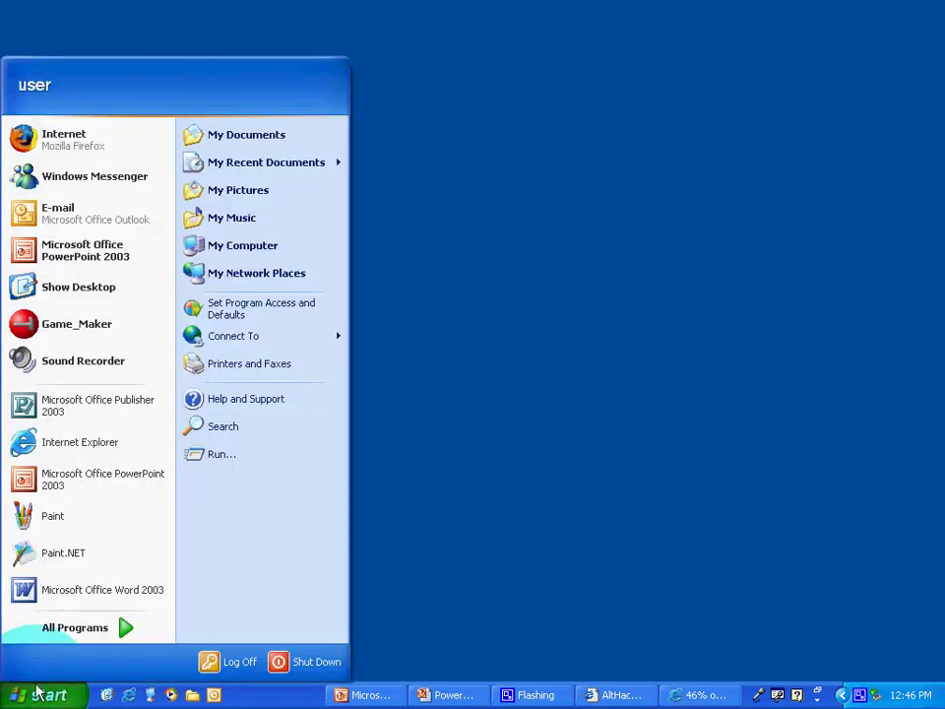
click(247, 254)
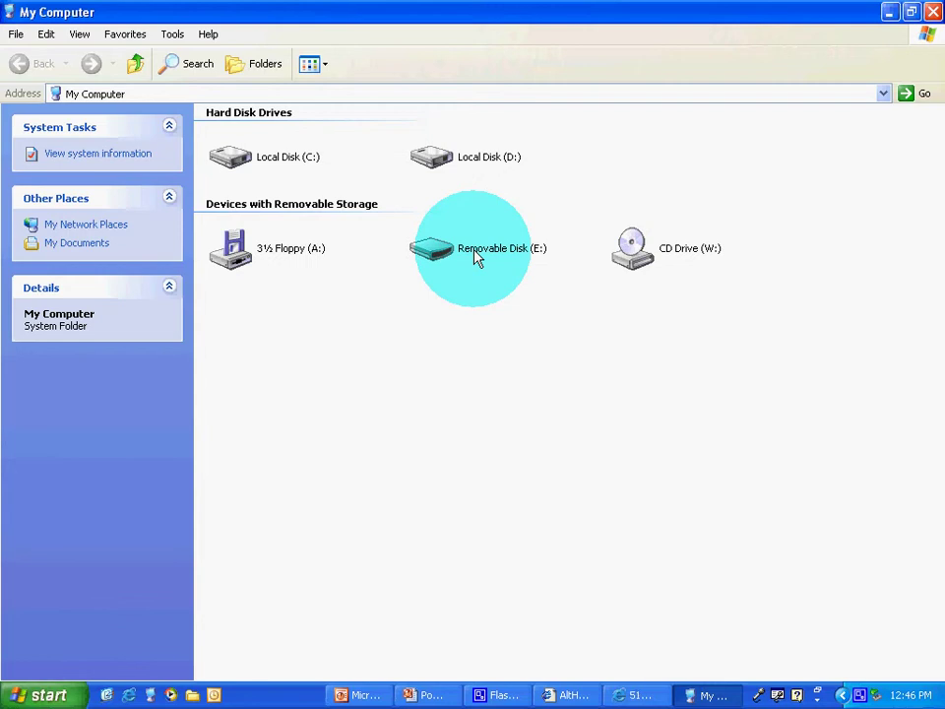
double_click(476, 257)
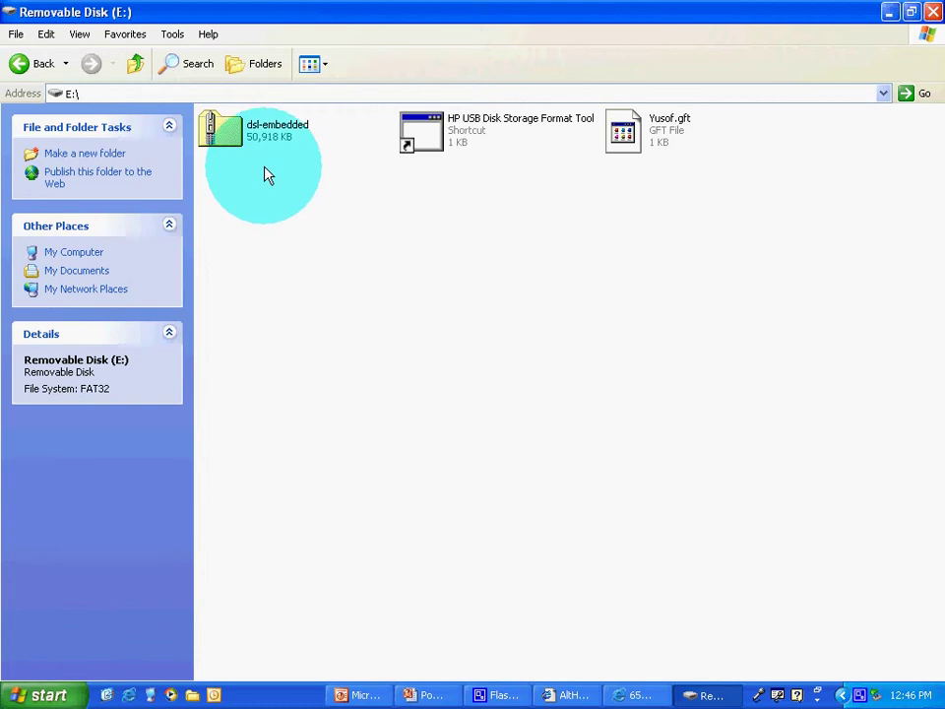
Open dsl-embedded.zip in the Extraction Wizard and set the destination to Local Disk C:\.
double_click(236, 138)
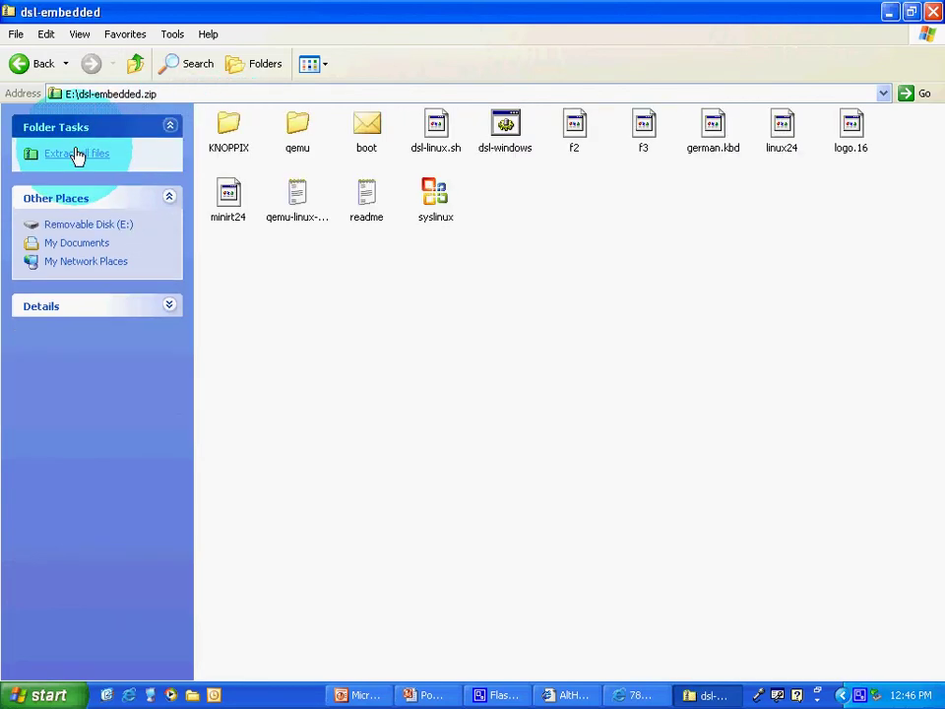
click(77, 156)
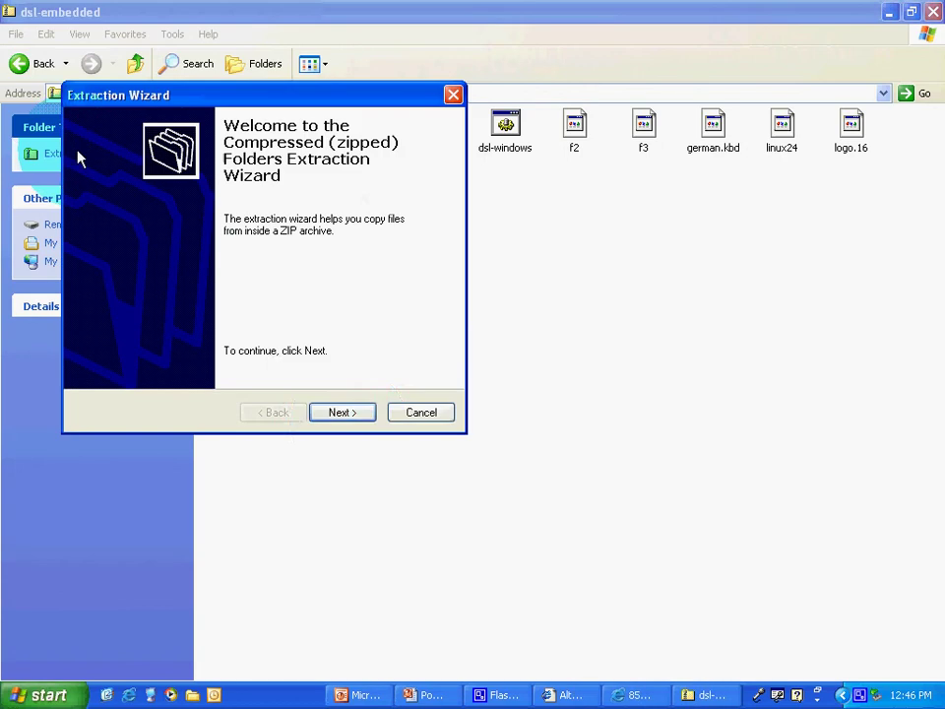
click(349, 416)
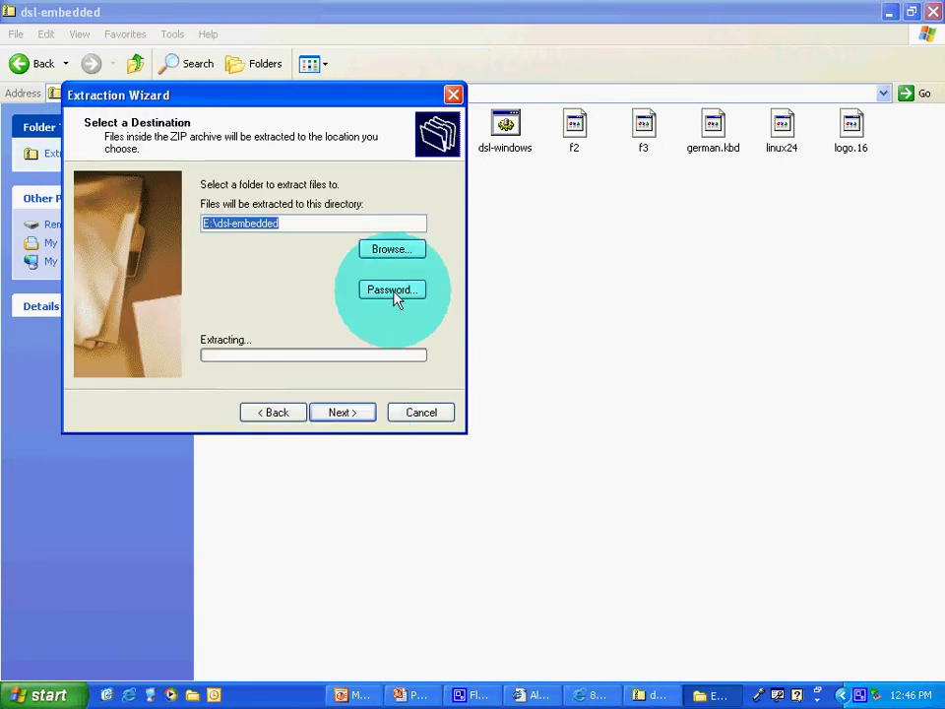
click(392, 251)
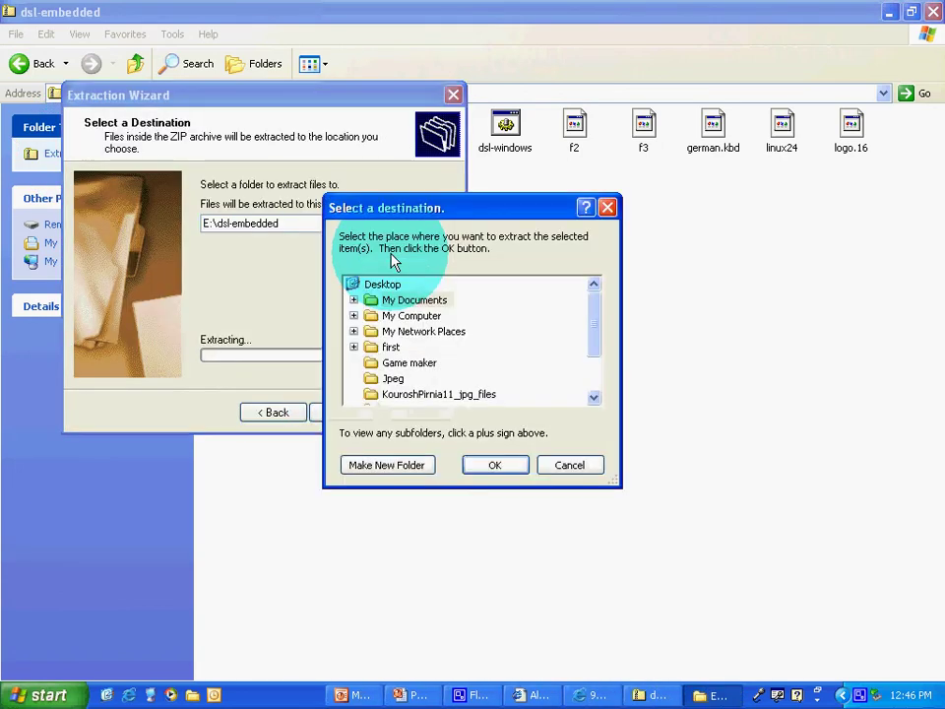
click(353, 316)
click(424, 348)
drag(591, 323, 497, 468)
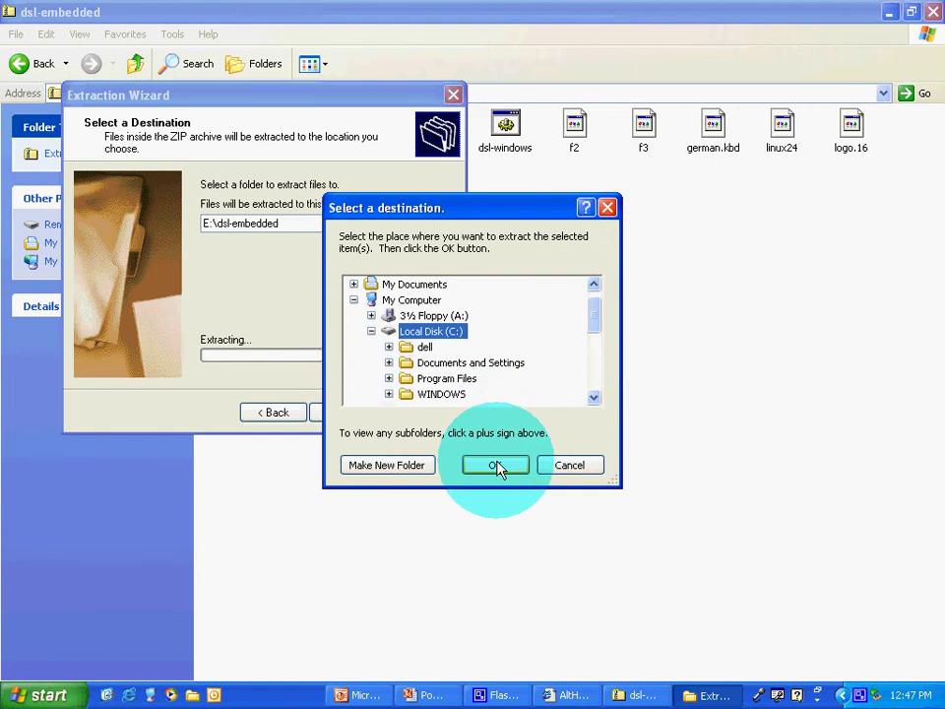
click(497, 465)
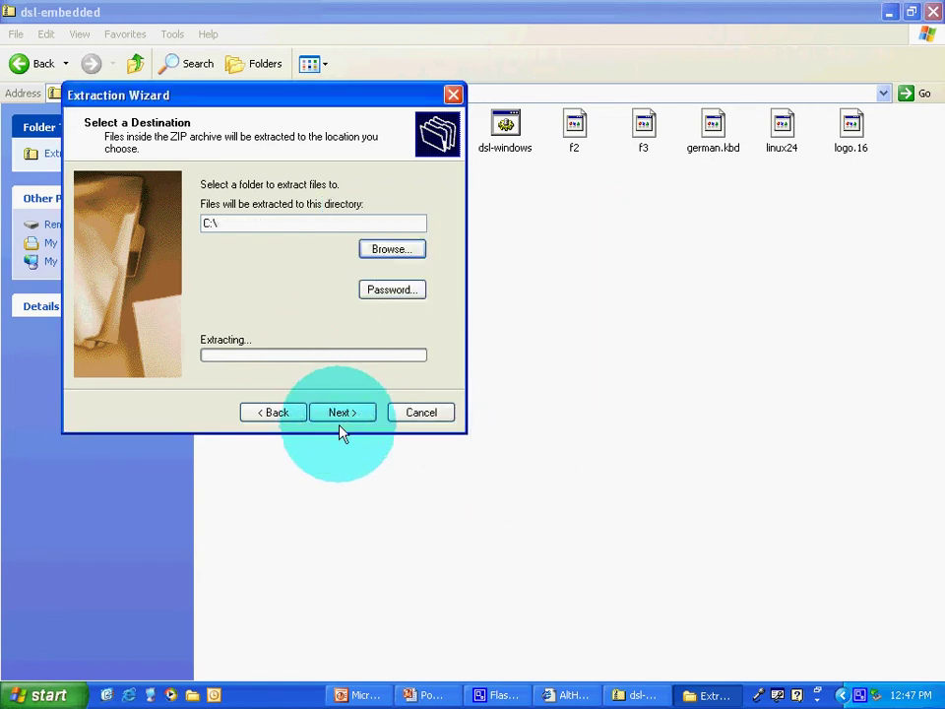
Start extracting to C:\, dismiss the german.kbd password prompt, and retry the extraction.
click(341, 415)
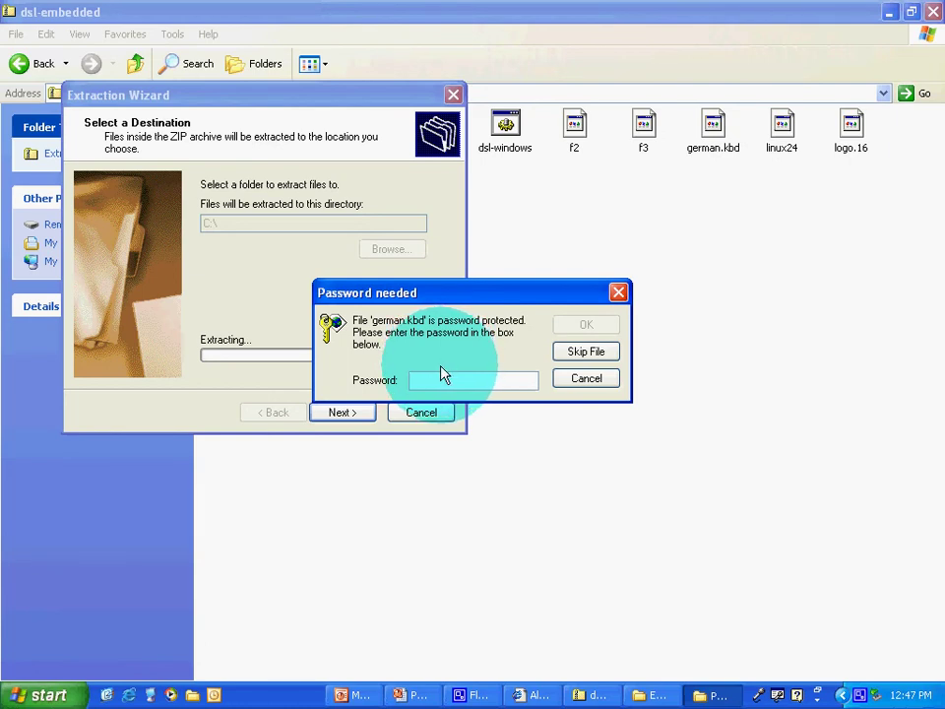
key(Escape)
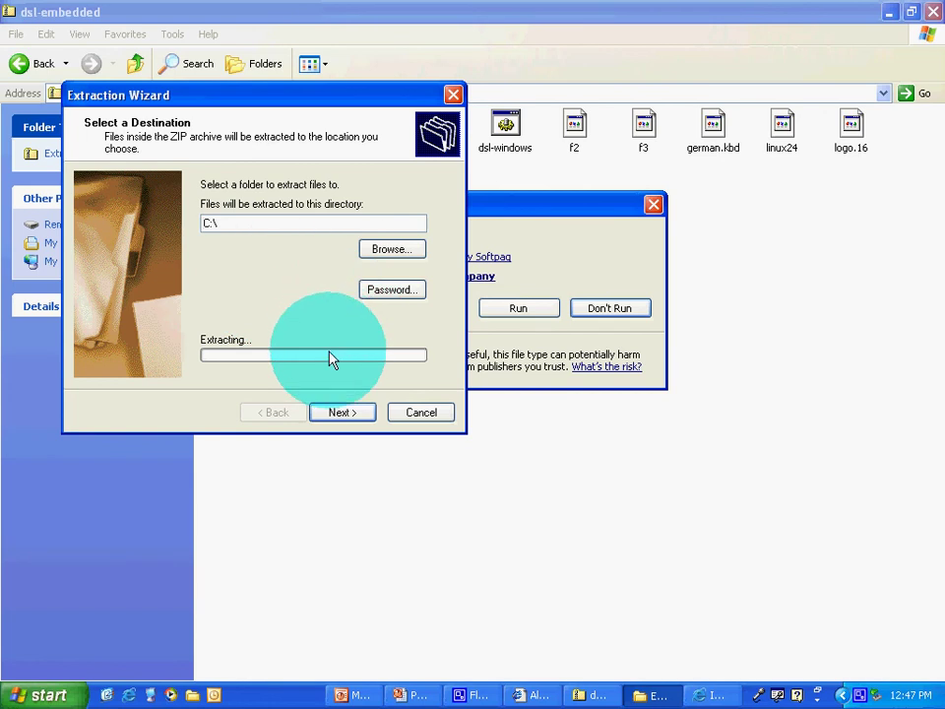
click(329, 411)
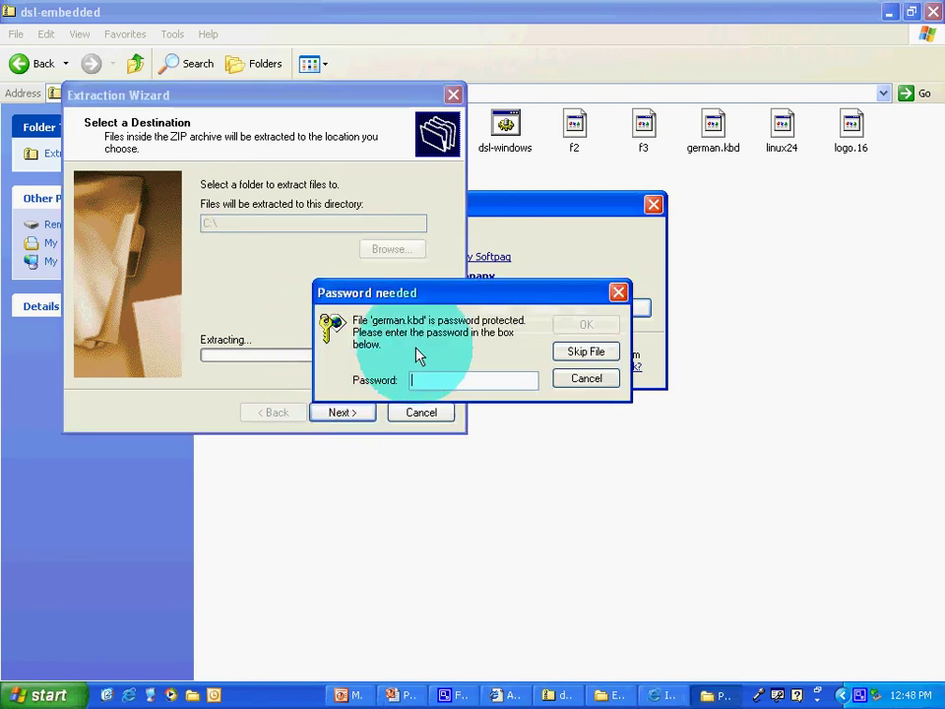